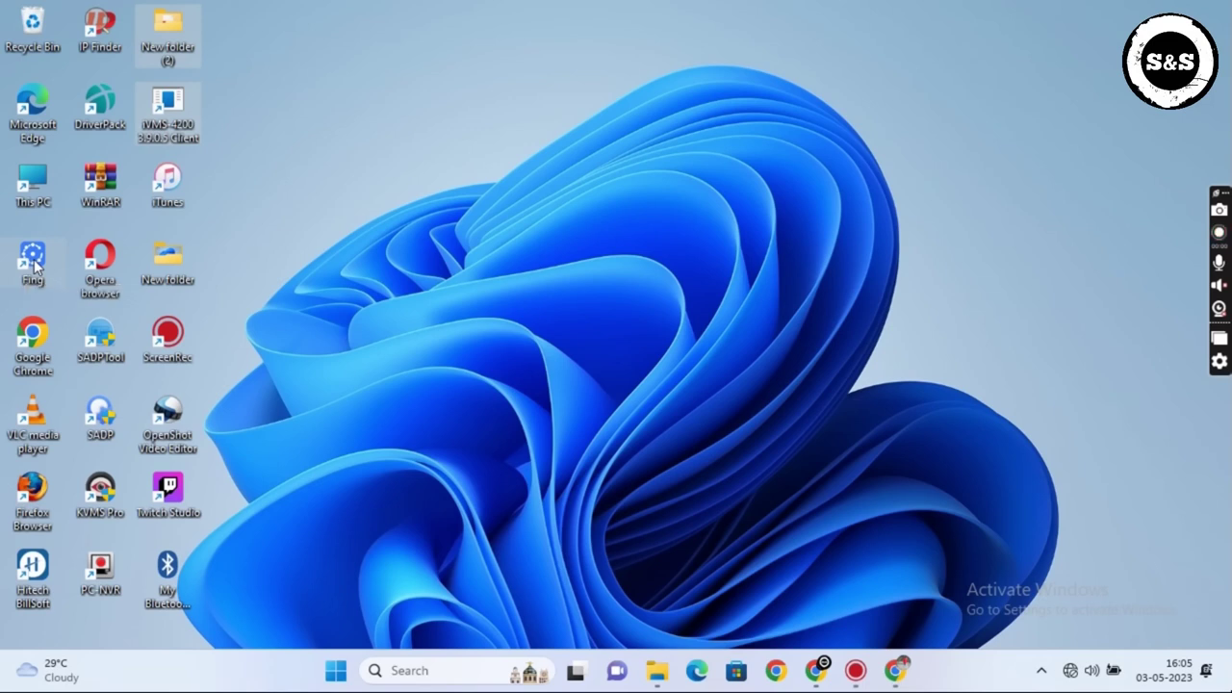
Open the Devices page in Fing and rescan the local network for connected devices
left_click(1040, 669)
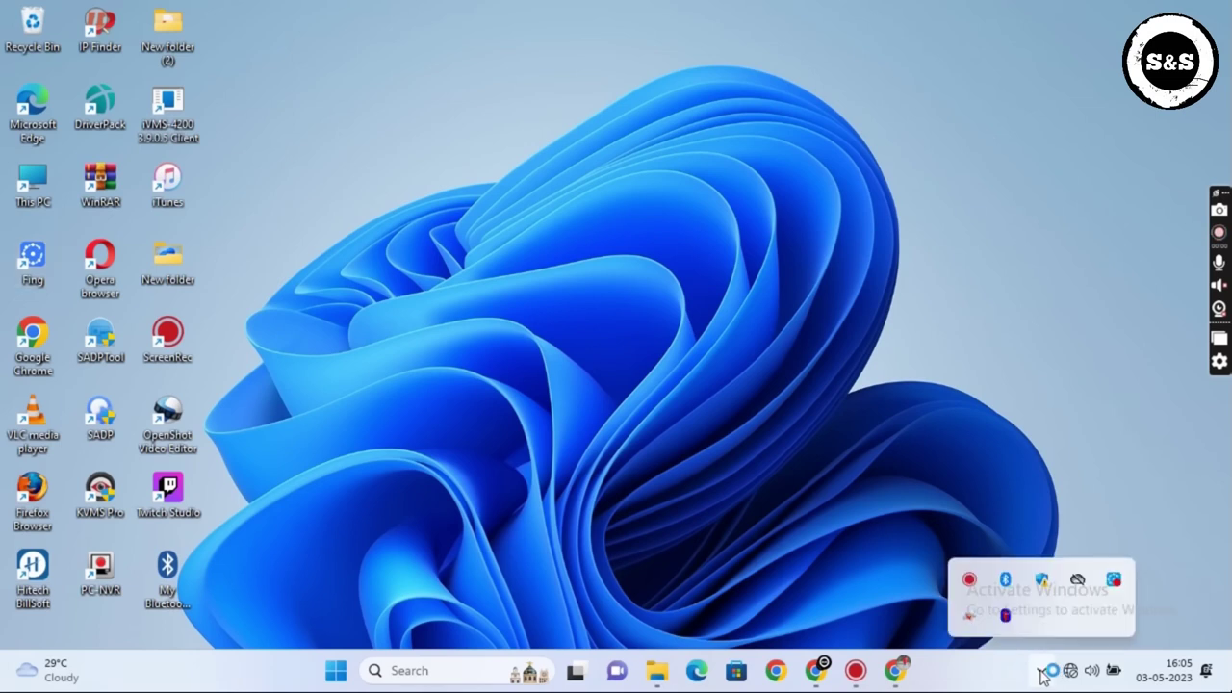
left_click(1114, 583)
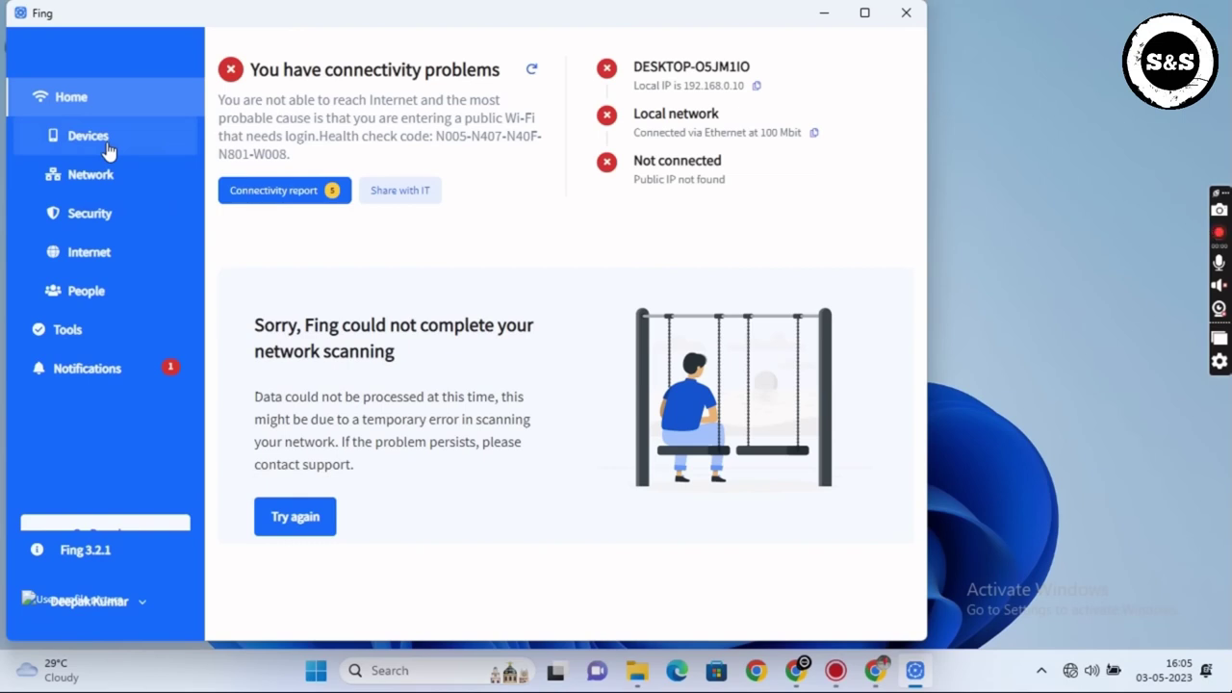
left_click(107, 145)
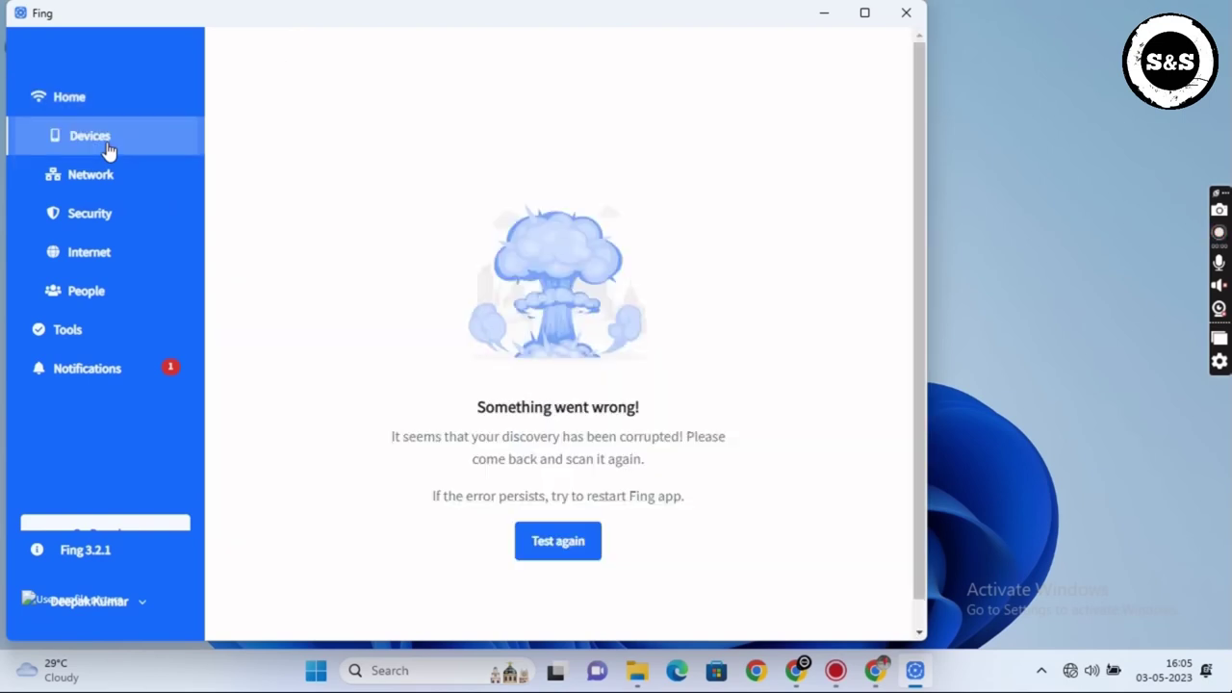
left_click(563, 556)
left_click(561, 553)
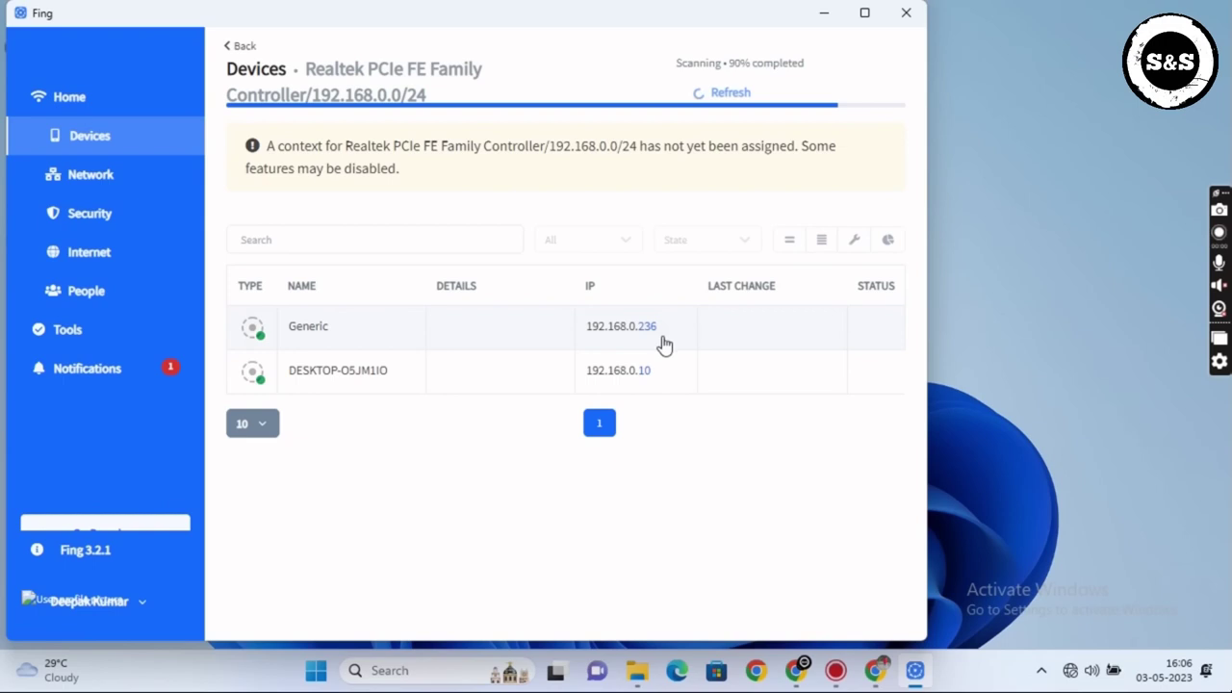
Switch to Chrome and enter 192.168.0.239 as the address without loading it
key("alt+Tab")
left_click(245, 42)
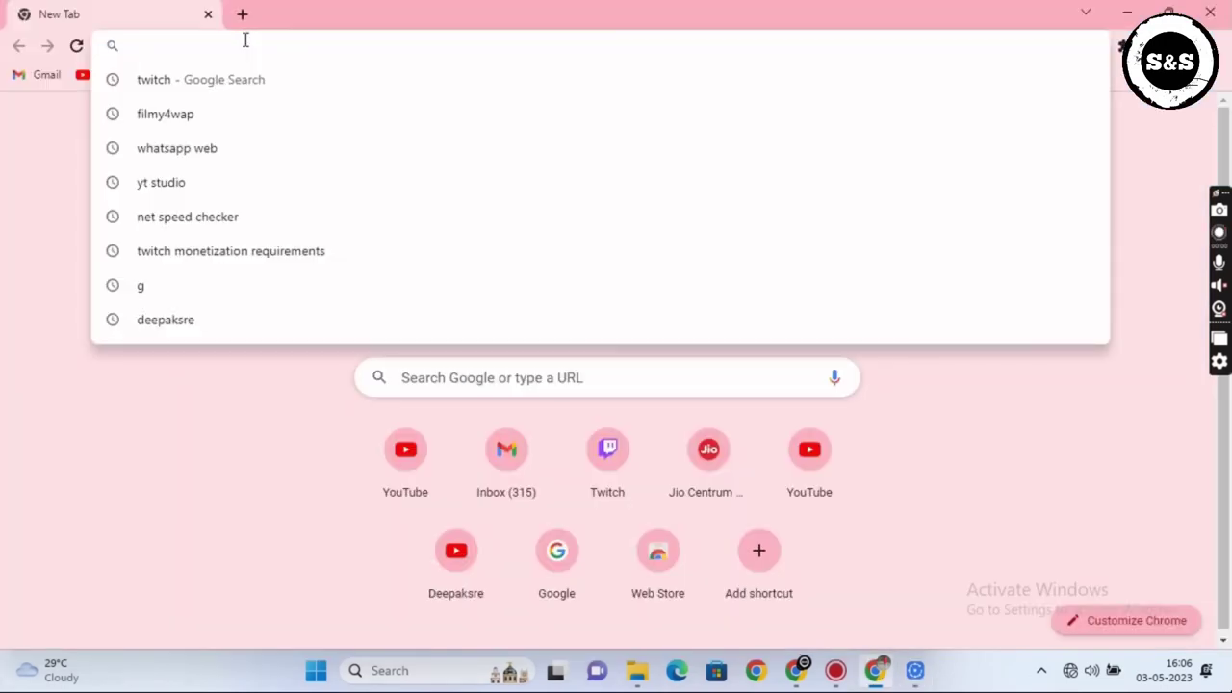
type("192")
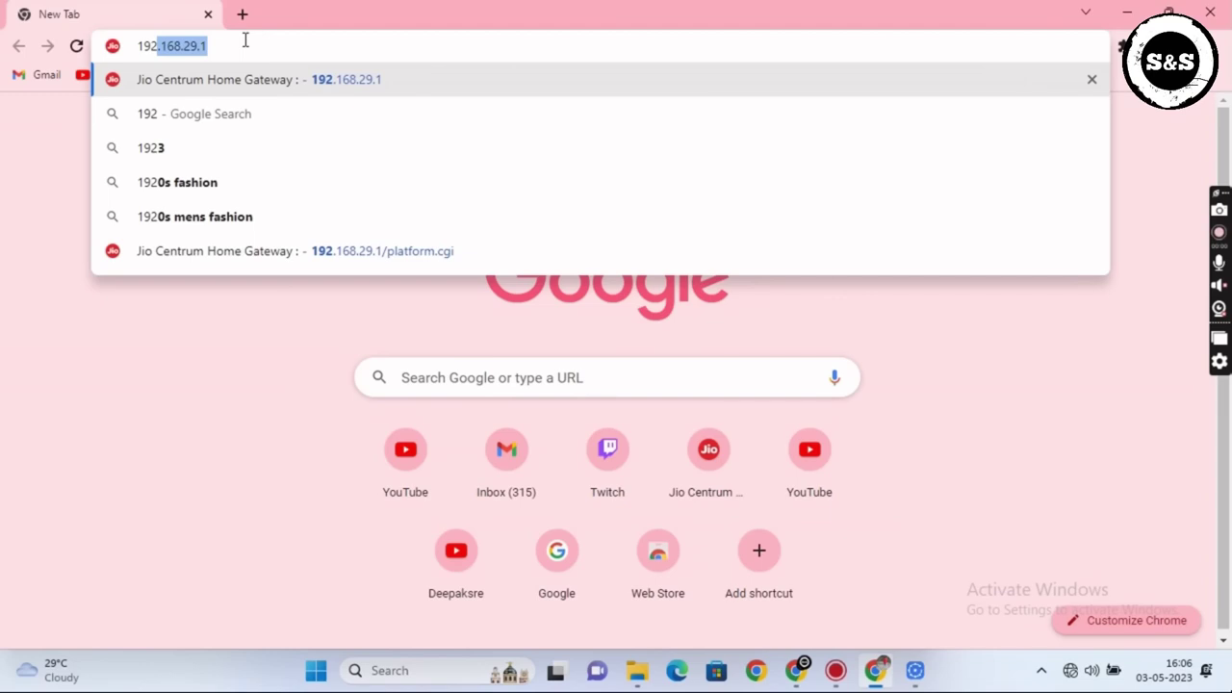
type(".16")
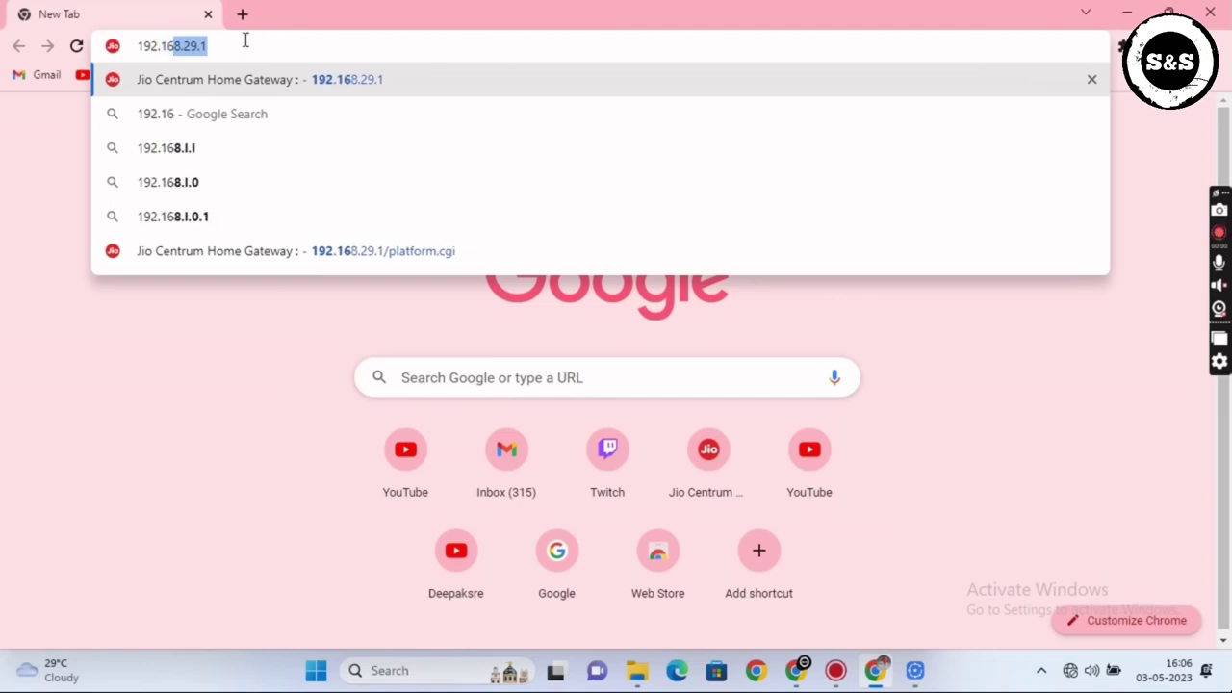
type("8.0.")
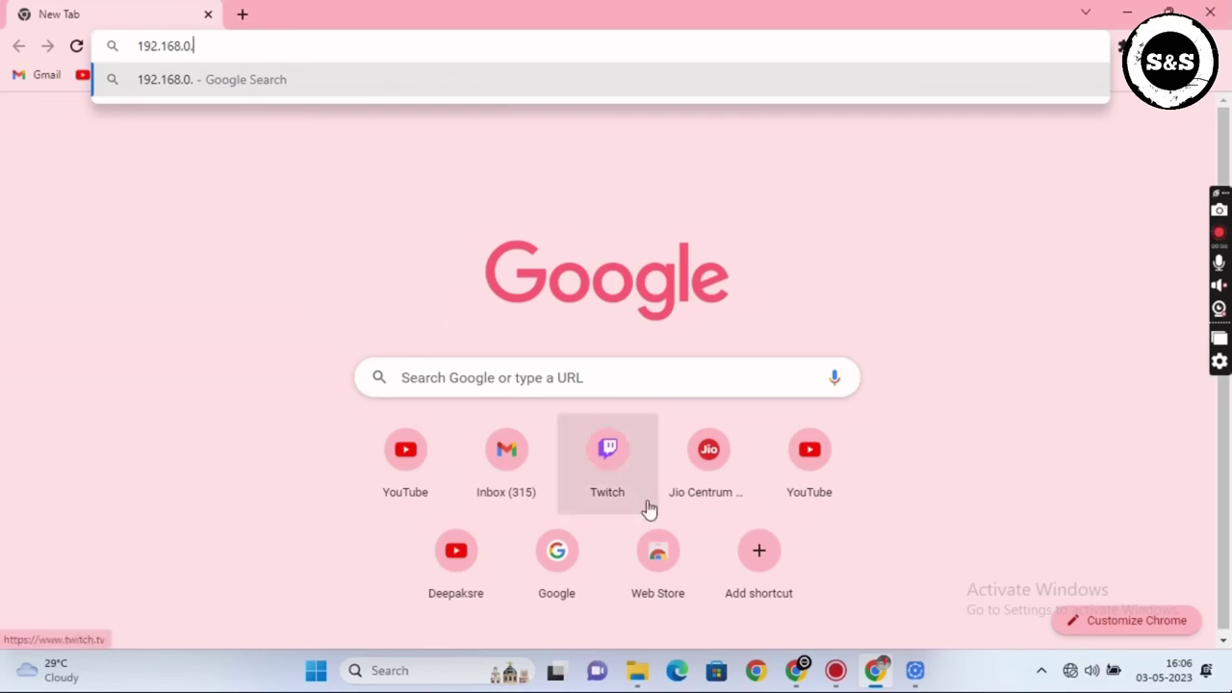
type("239")
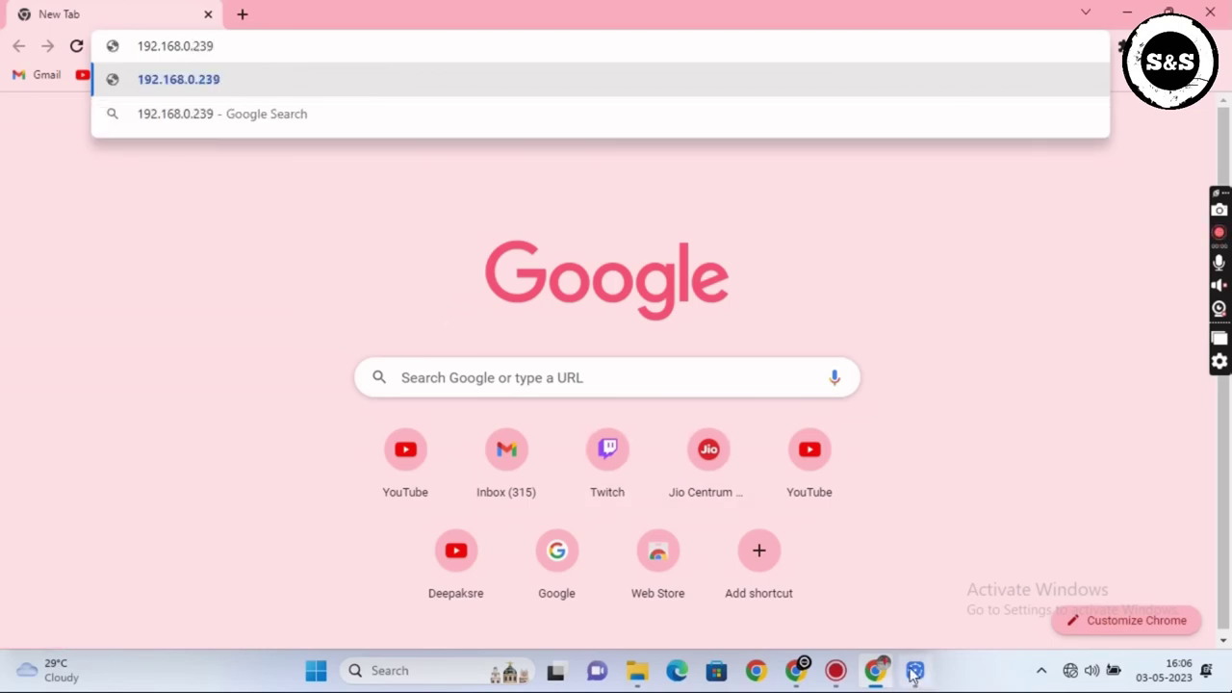
Rescan the devices in Fing to recheck the camera's IP, and load the corrected address 192.168.0.236 in Chrome
left_click(913, 673)
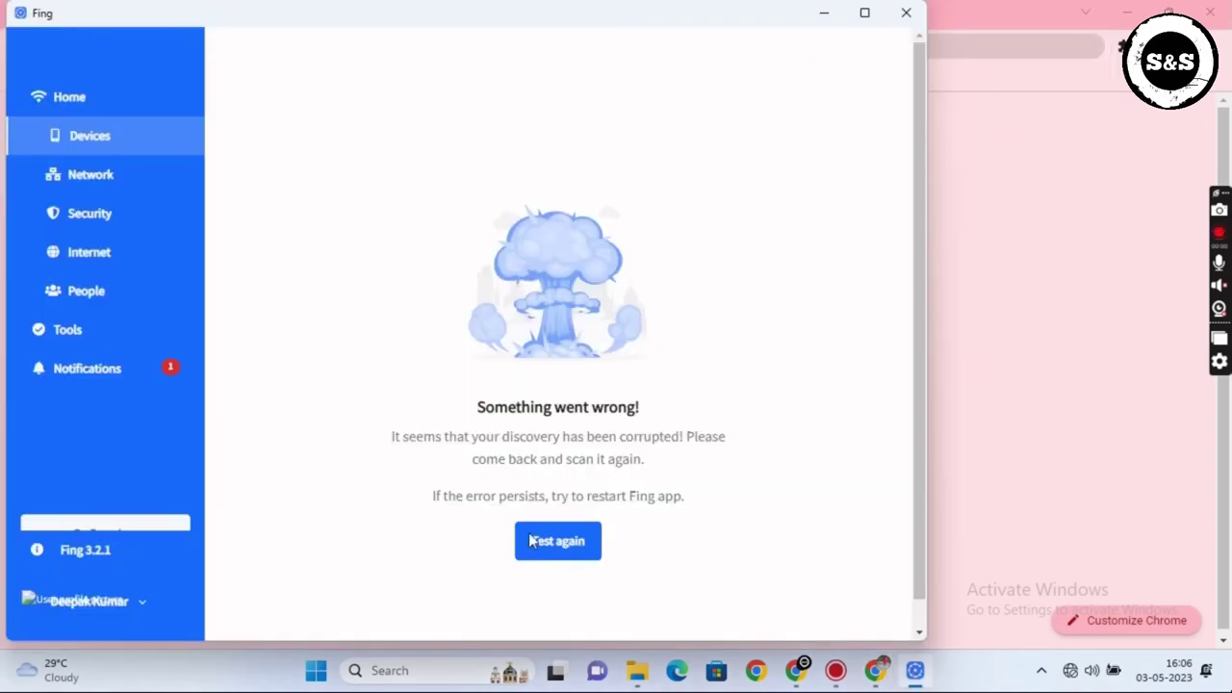
left_click(571, 560)
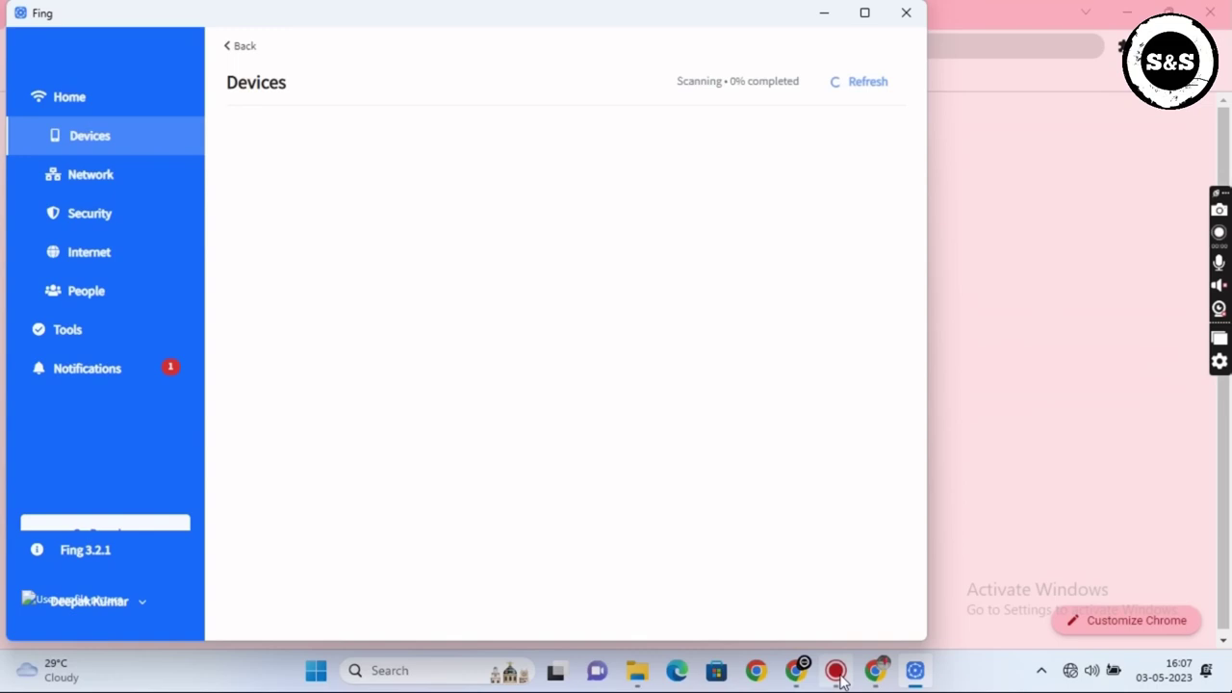
left_click(874, 671)
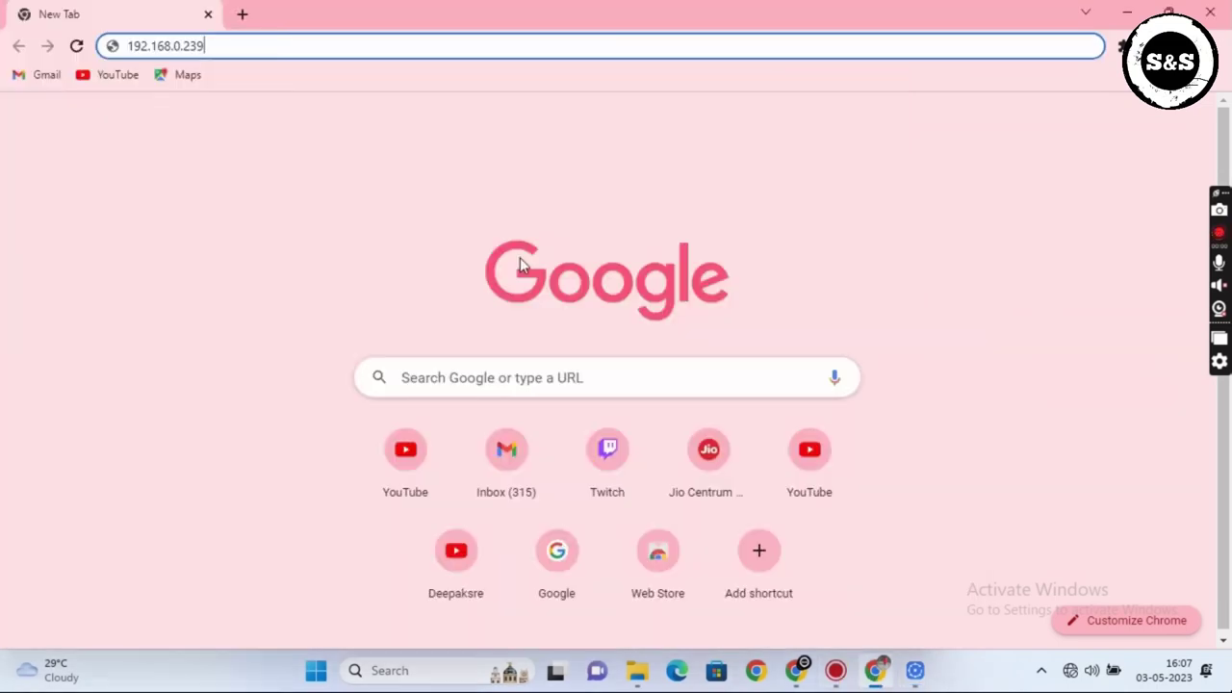
key("BackSpace")
type("6")
key("Return")
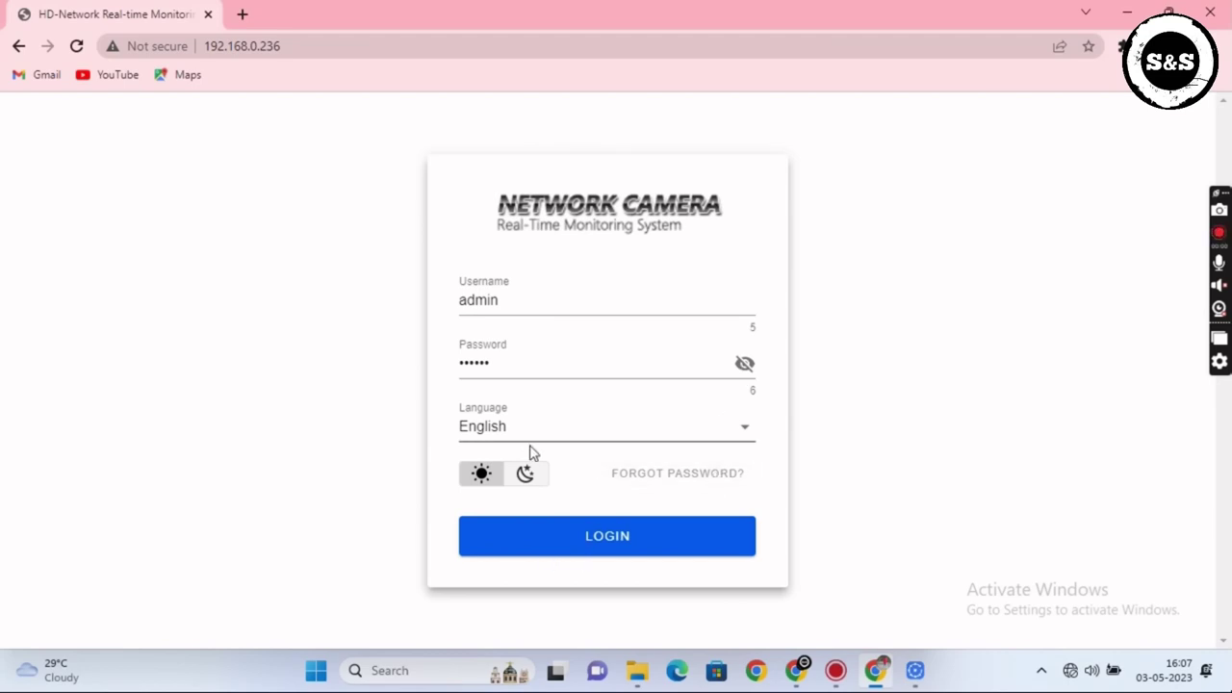
Log in to the network camera with the prefilled credentials and review the base configuration in its Network Settings
left_click(577, 537)
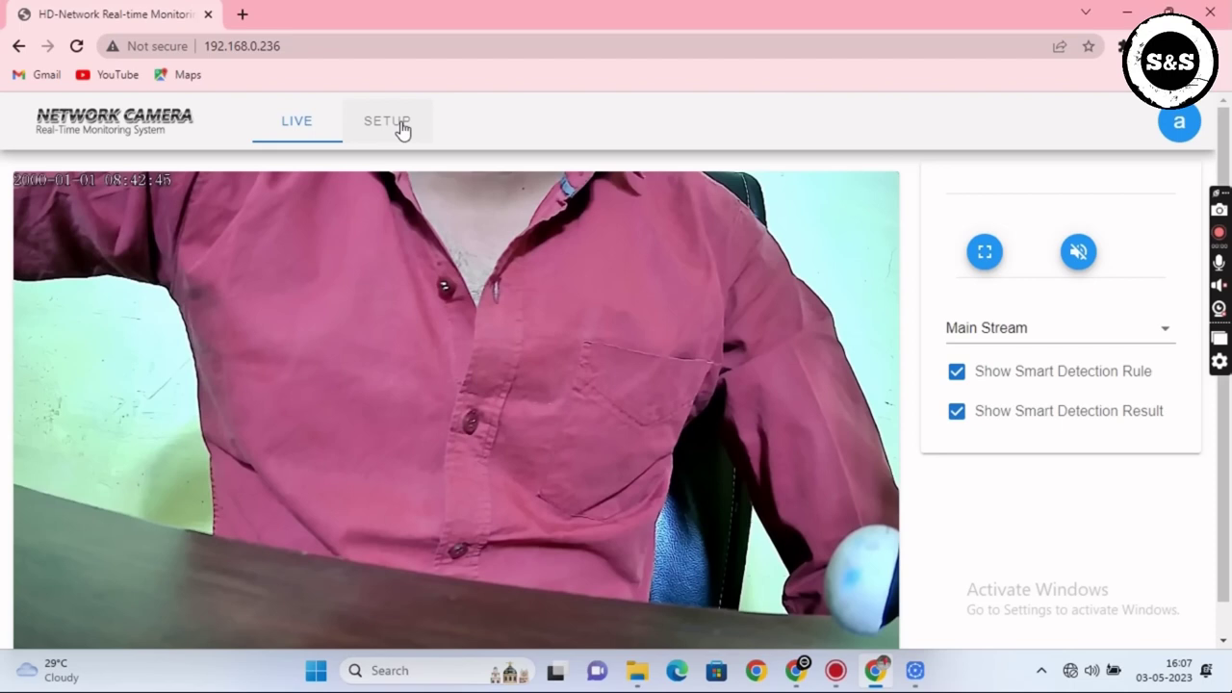
left_click(402, 131)
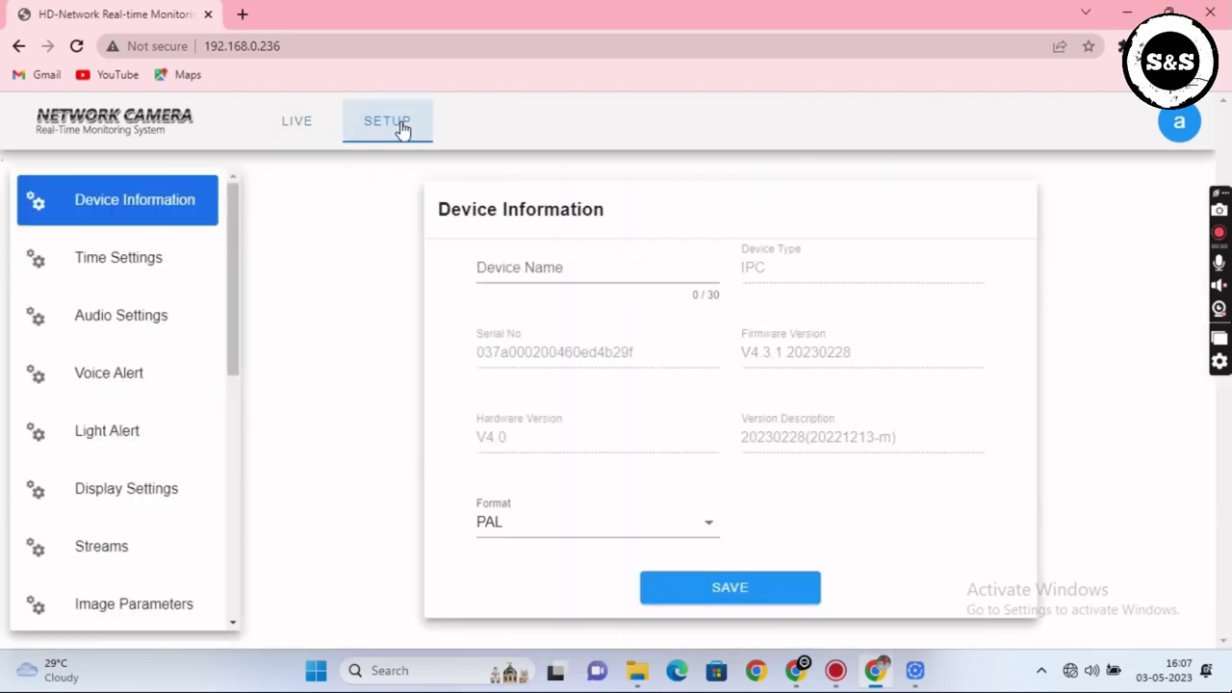
left_click_drag(238, 306, 237, 489)
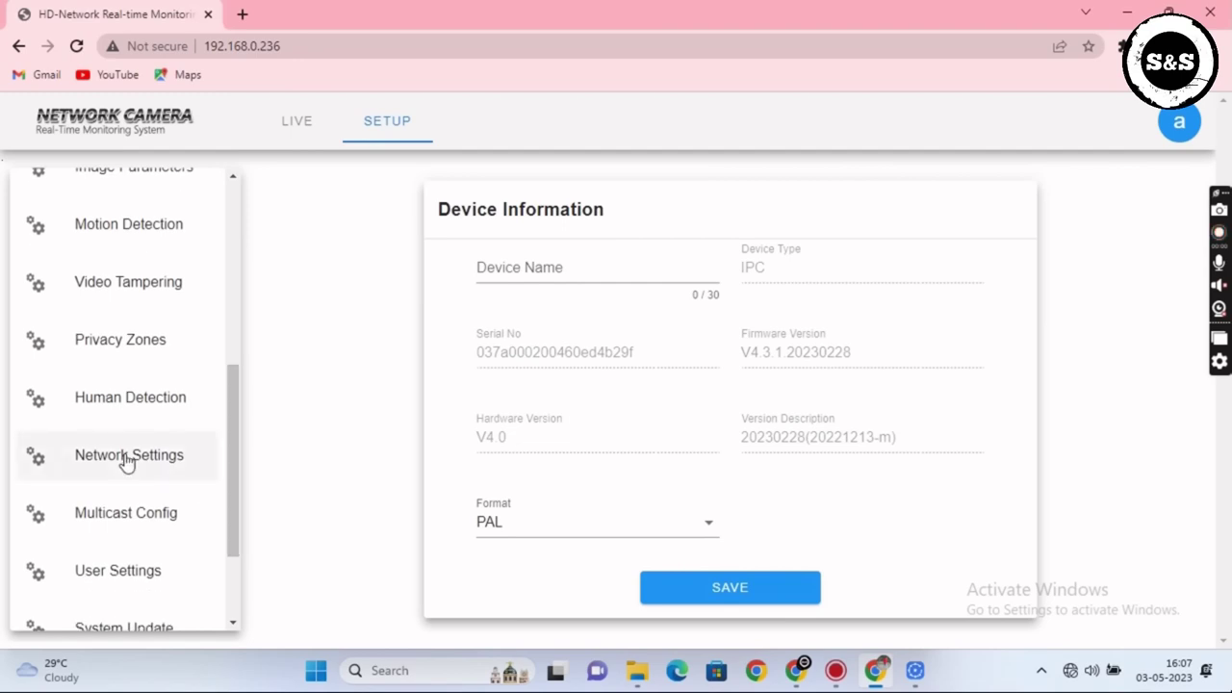
left_click(126, 459)
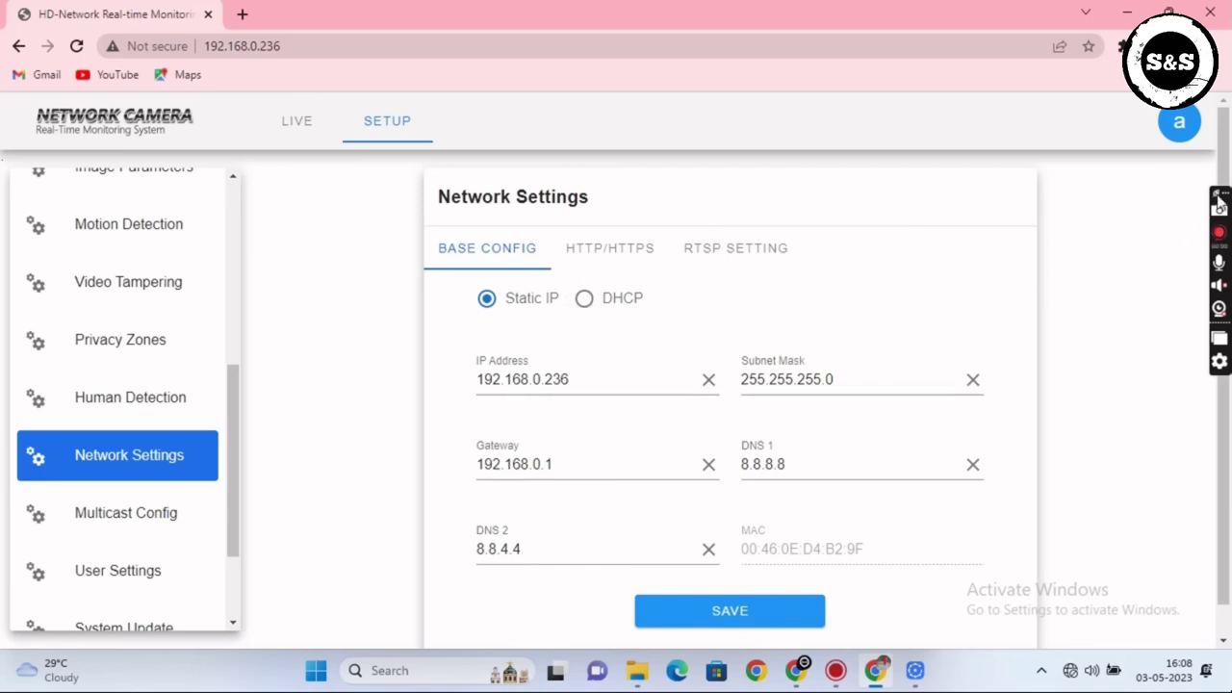
scroll(1222, 385, "down", 1)
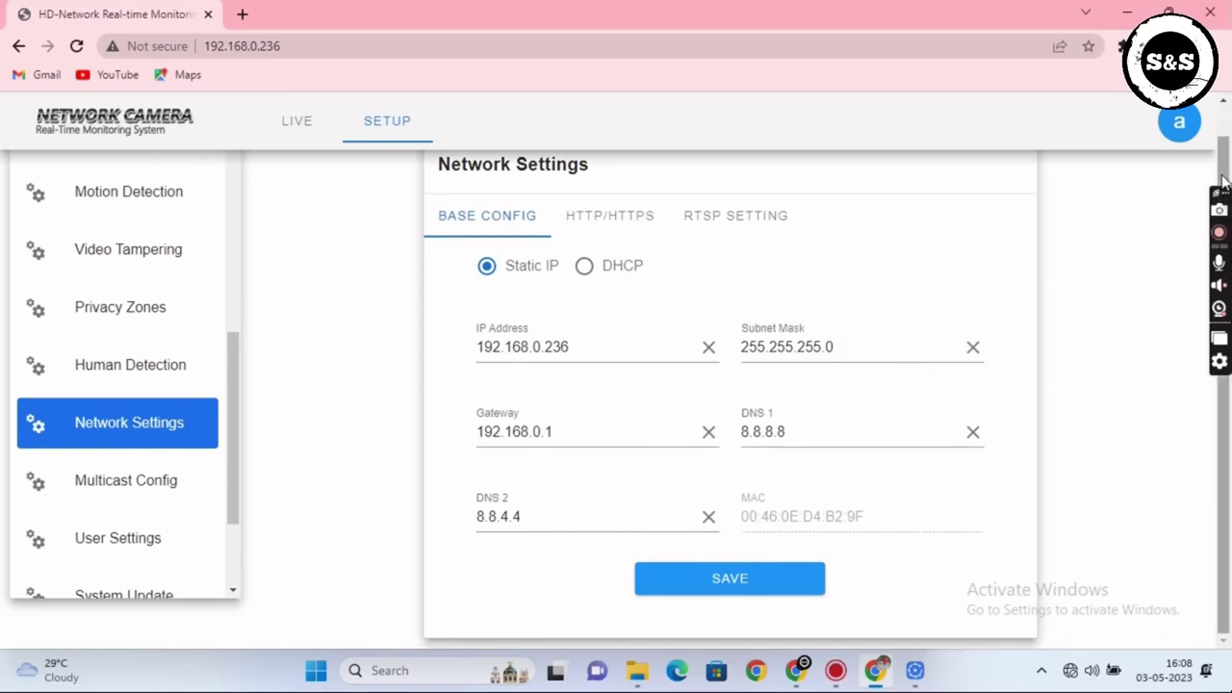
scroll(1217, 188, "up", 1)
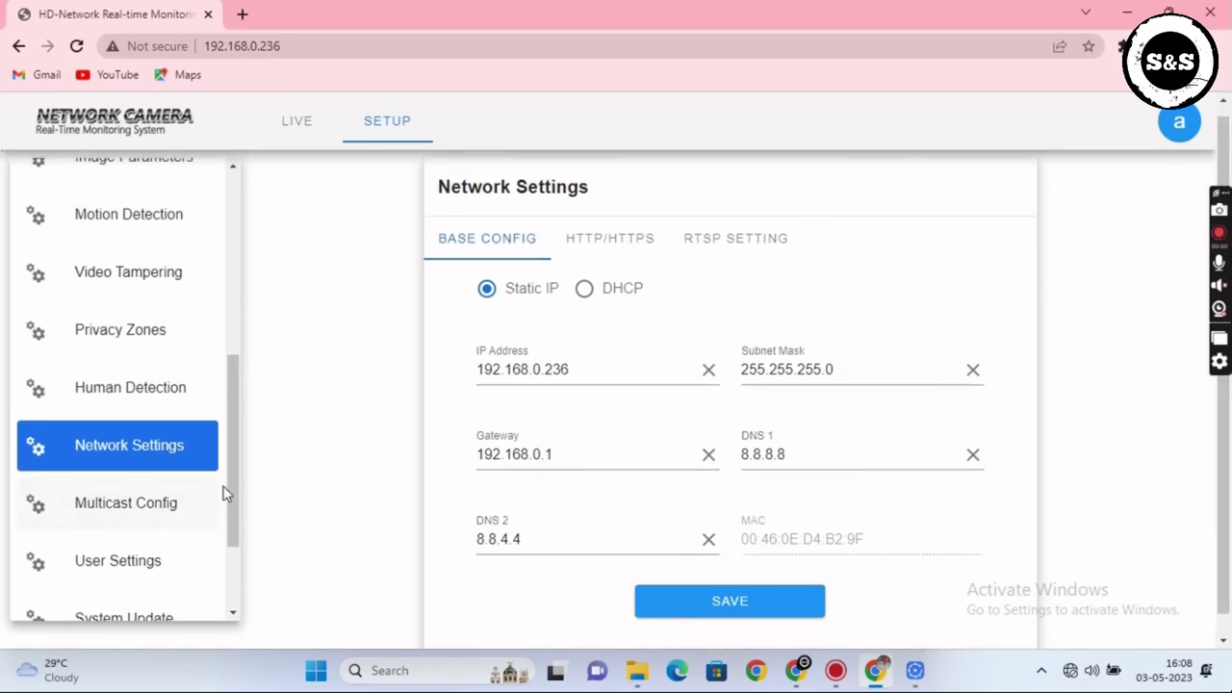
Open the camera's Streams settings, select Video&Audio as the main stream's video type, and review the remaining stream options
left_click_drag(238, 503, 193, 401)
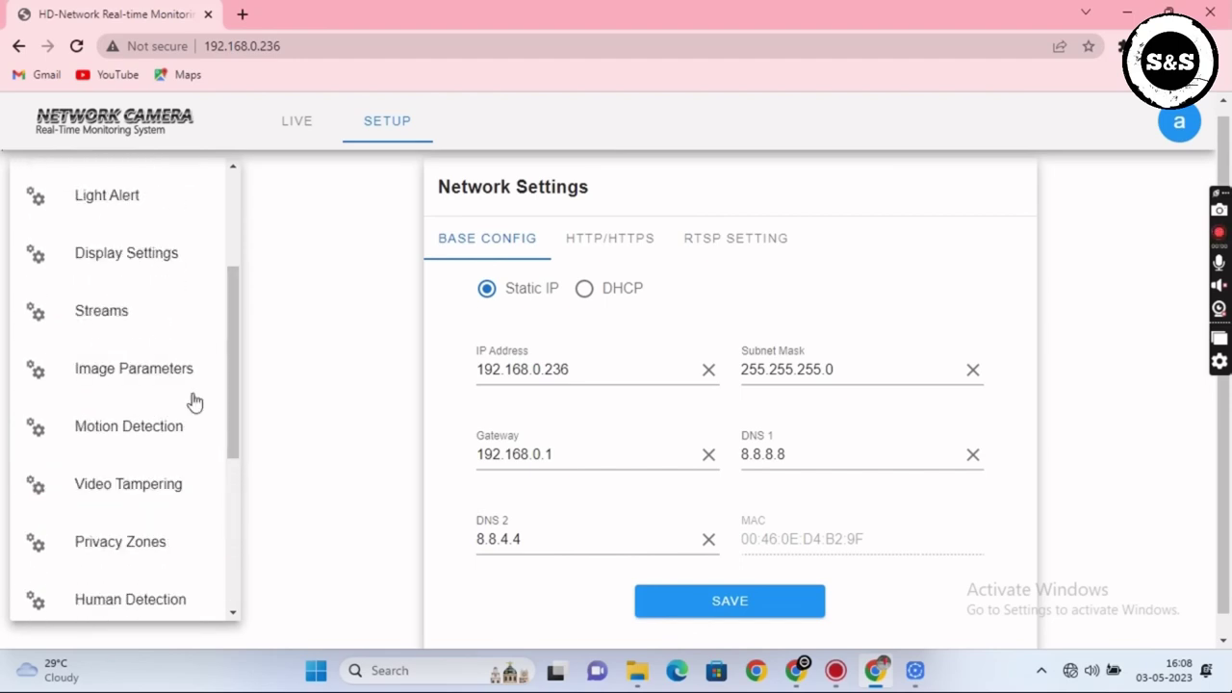
left_click(163, 328)
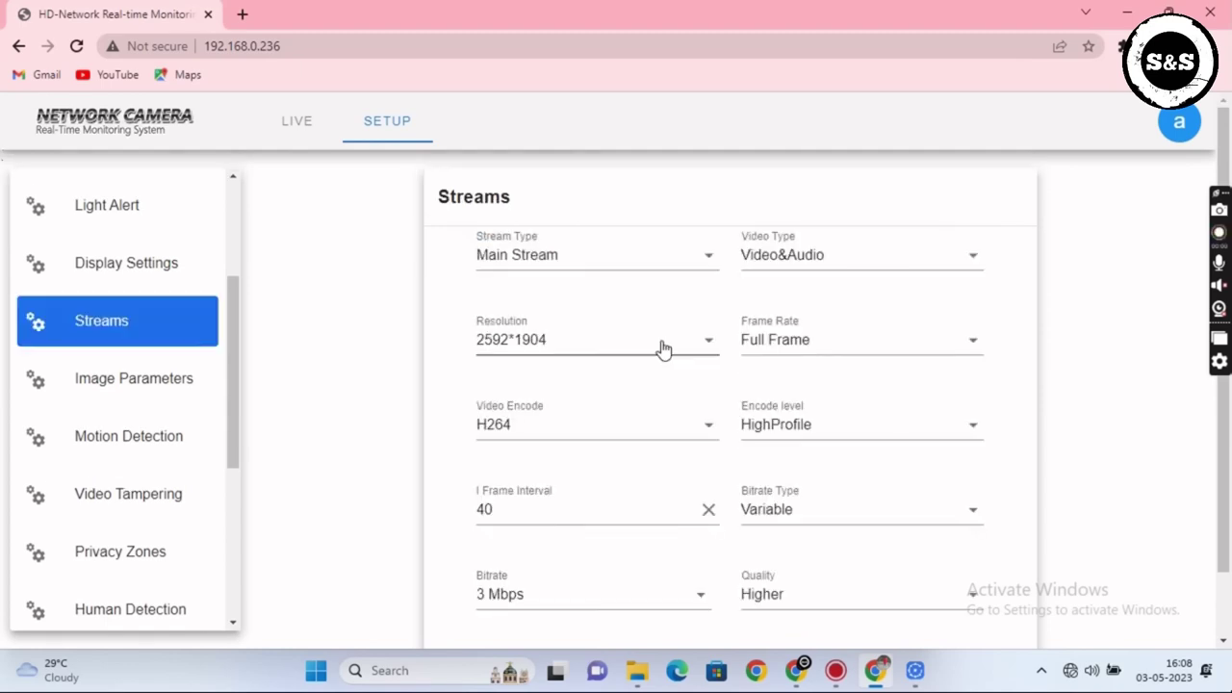
left_click(852, 273)
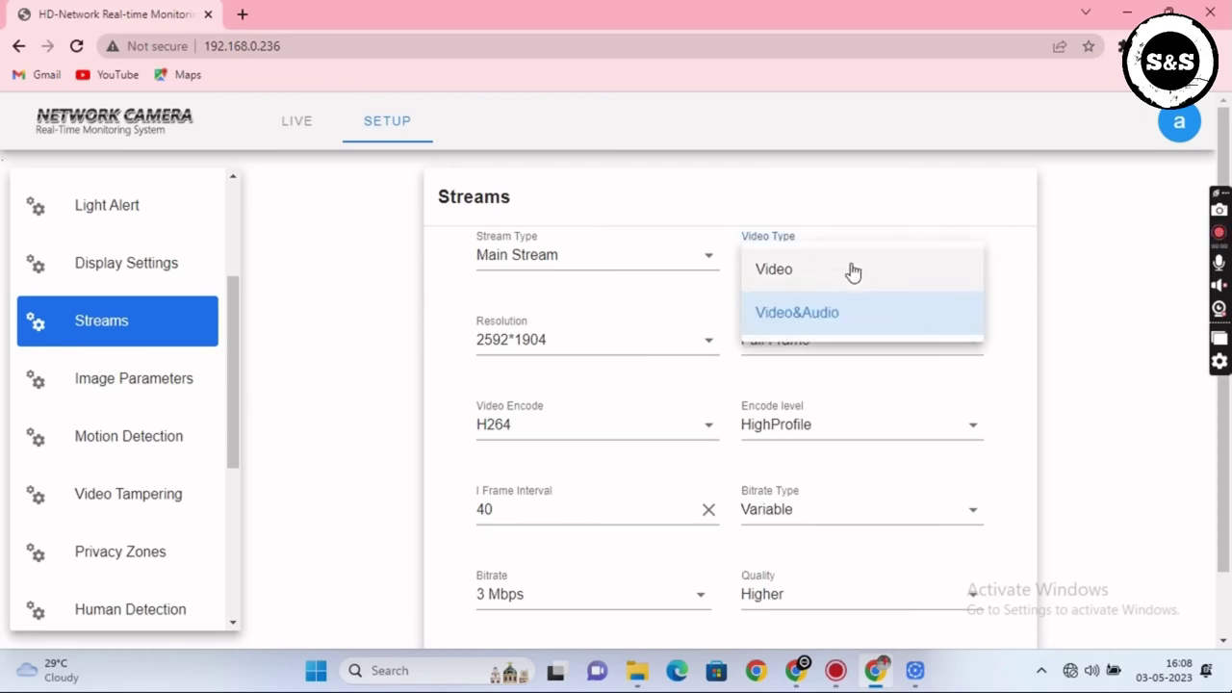
left_click(830, 318)
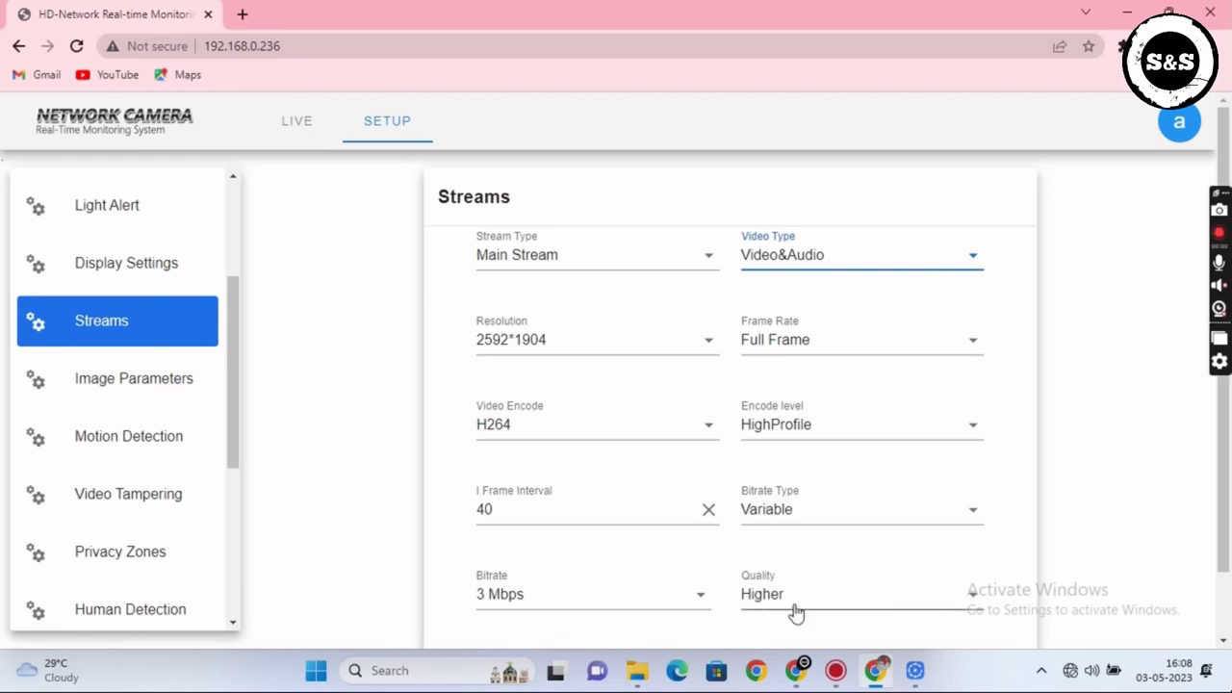
left_click_drag(1228, 530, 1230, 597)
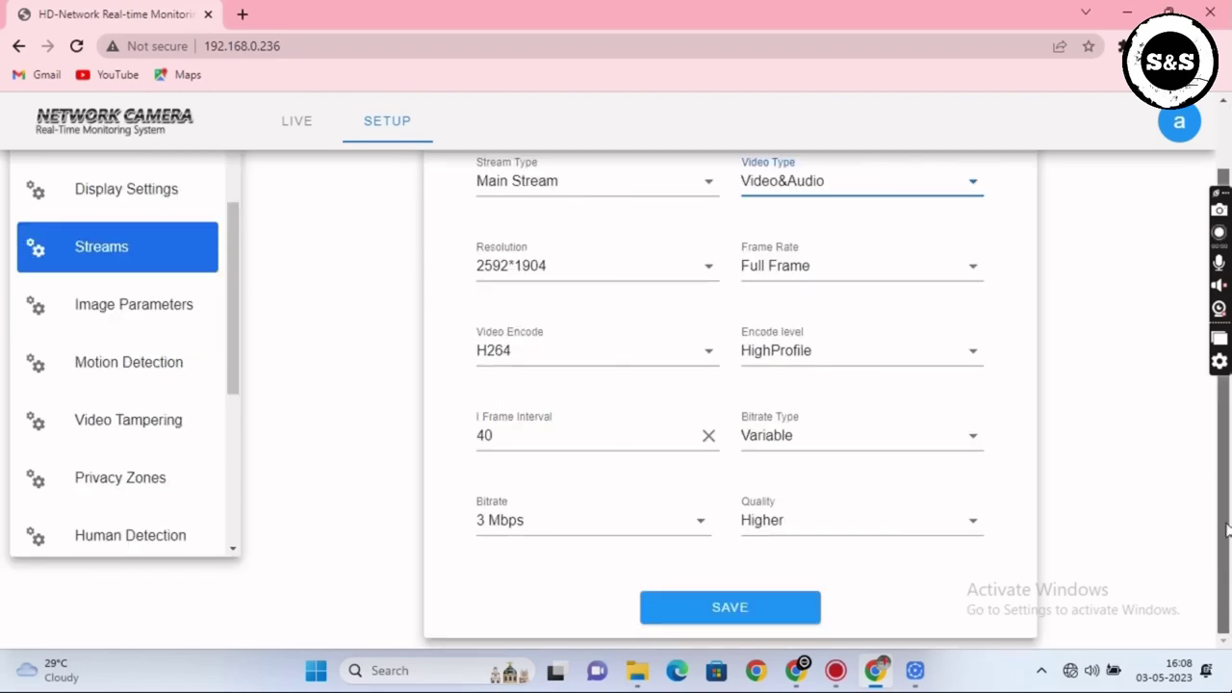
scroll(592, 472, "up", 1)
Open the camera's Display Settings
left_click(132, 255)
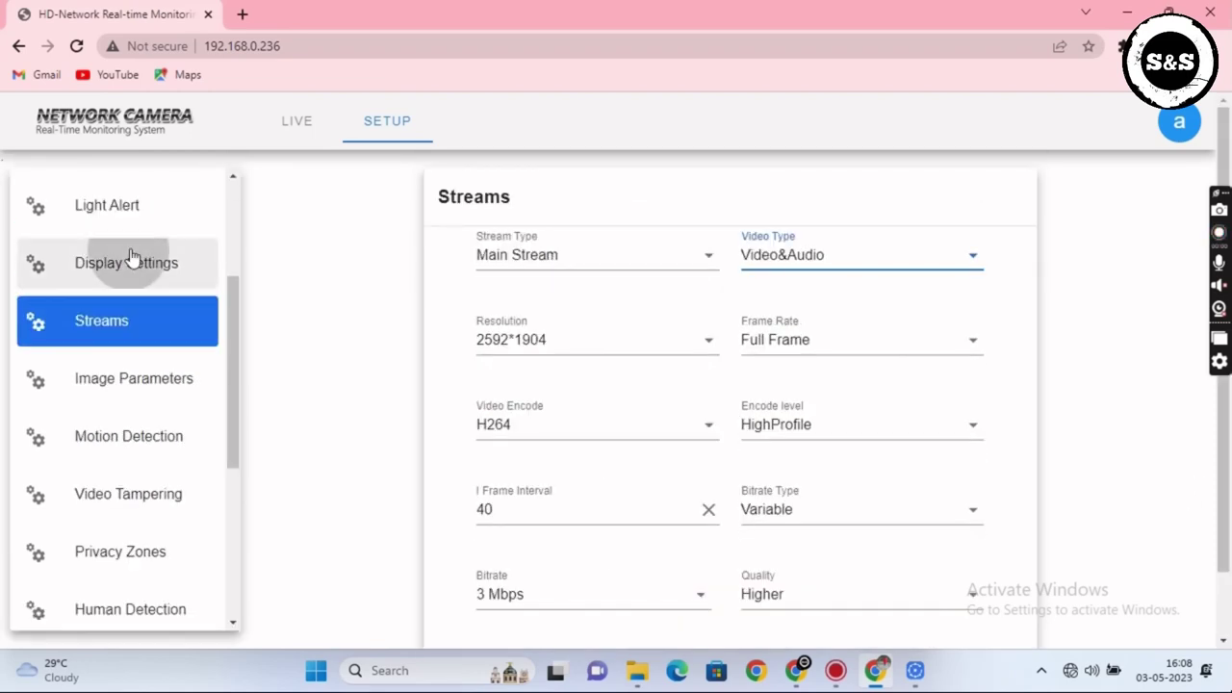